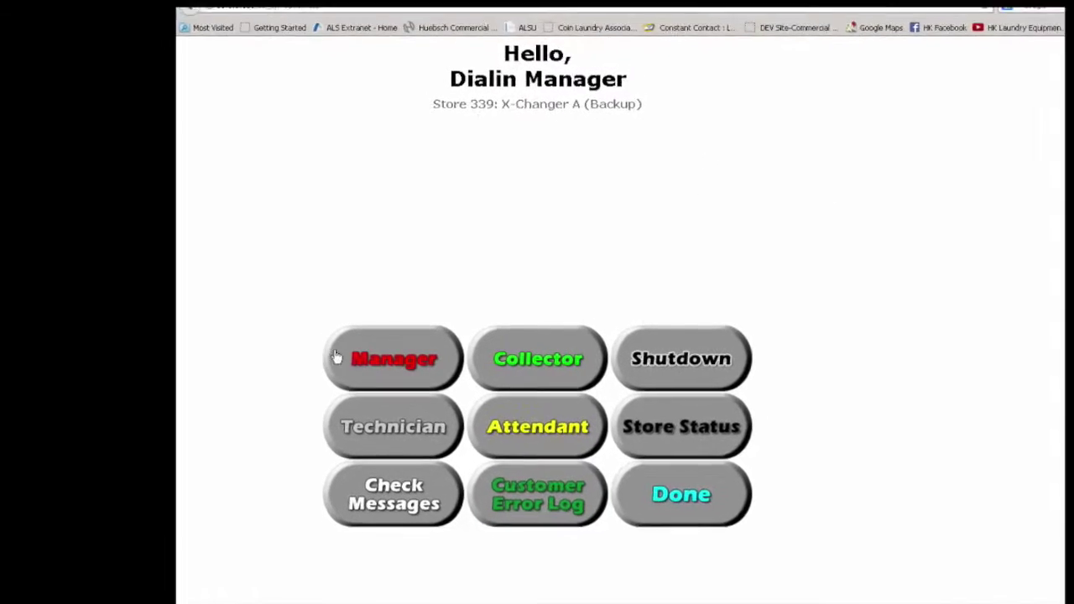
Open the card overview and set the search field to User Name
{"action": "left_click", "coordinate": [356, 362]}
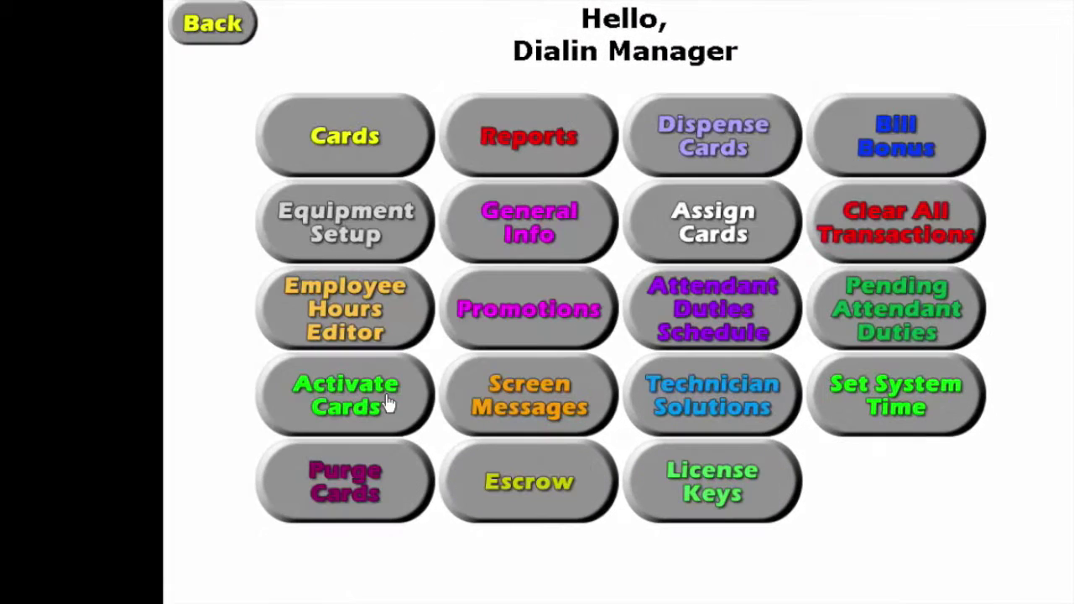
{"action": "left_click", "coordinate": [345, 138]}
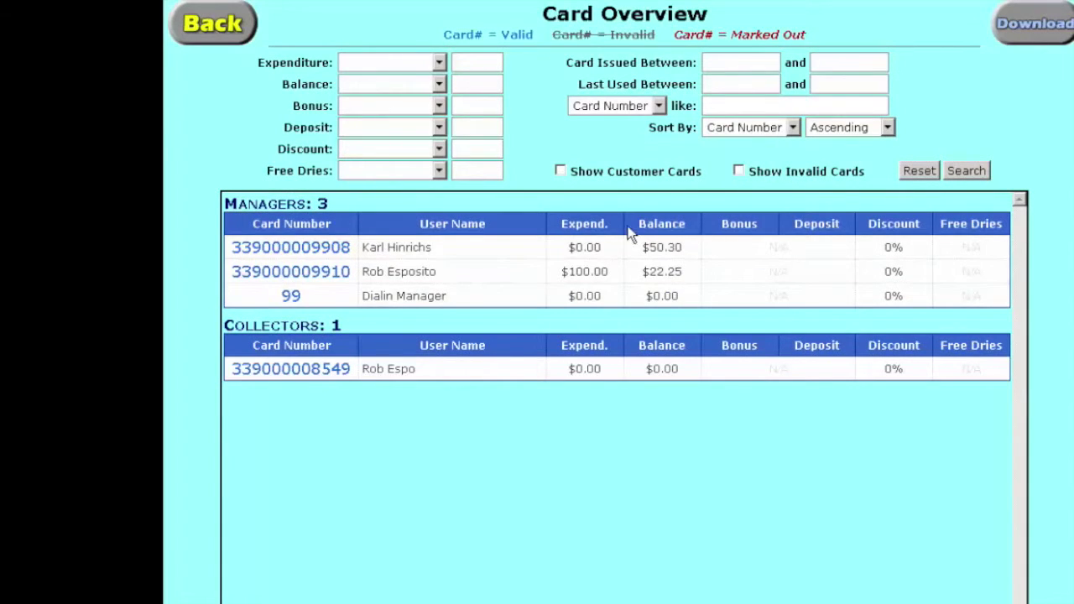
{"action": "left_click", "coordinate": [659, 107]}
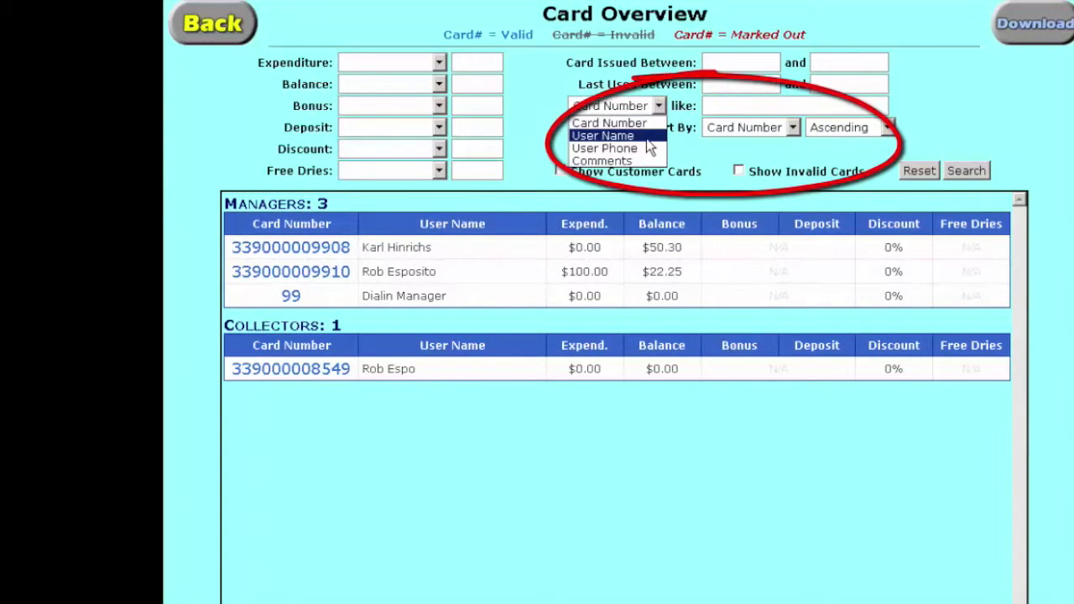
{"action": "left_click", "coordinate": [621, 136]}
Search customer cards for the family's surname and open the lost card's details
{"action": "left_click", "coordinate": [730, 105]}
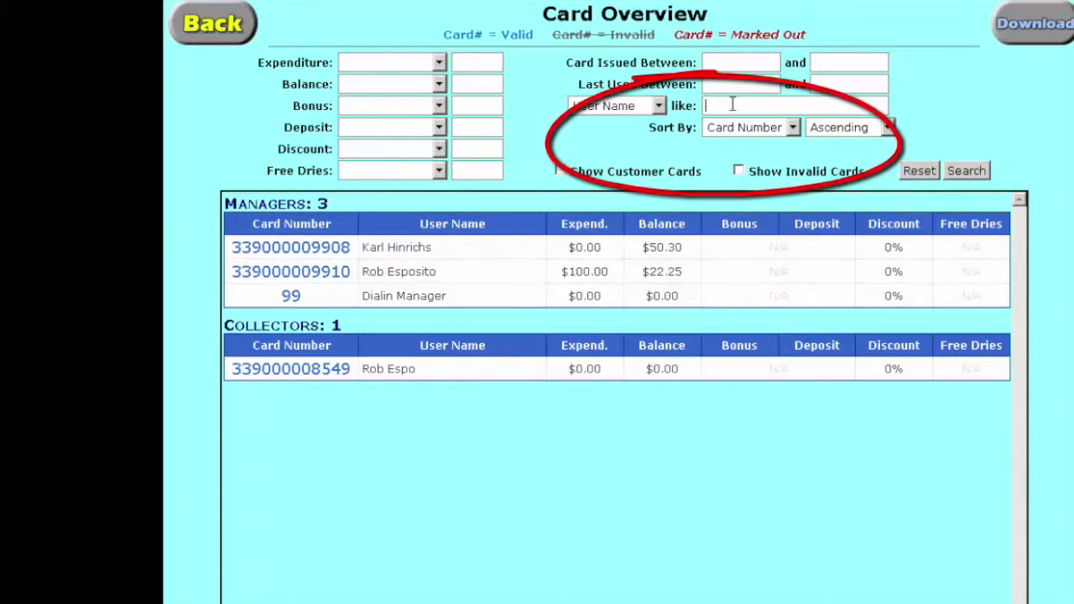
{"action": "type", "text": "jimenez"}
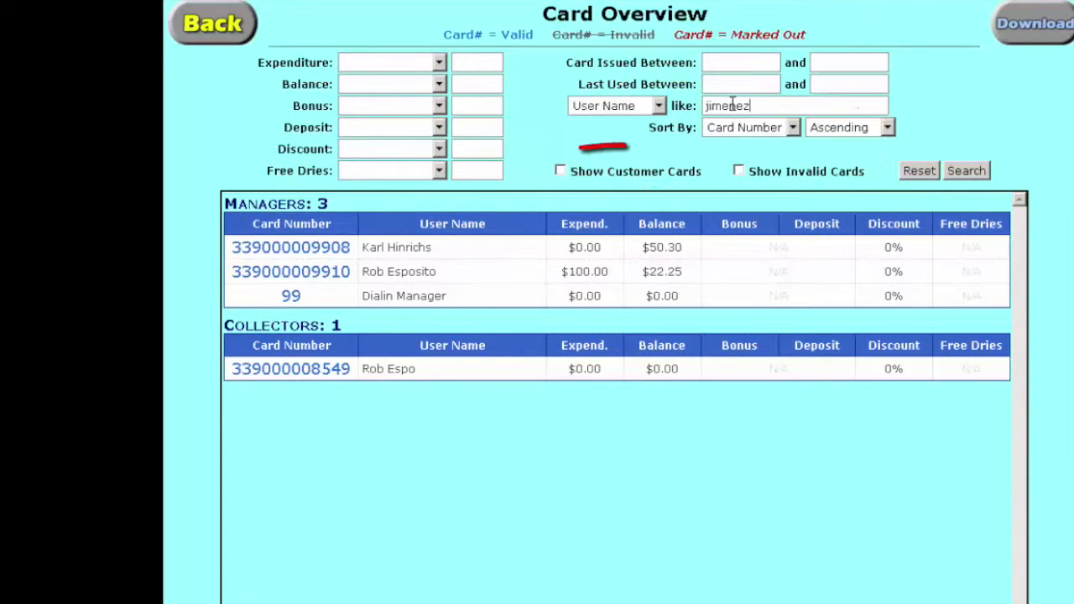
{"action": "left_click", "coordinate": [560, 170]}
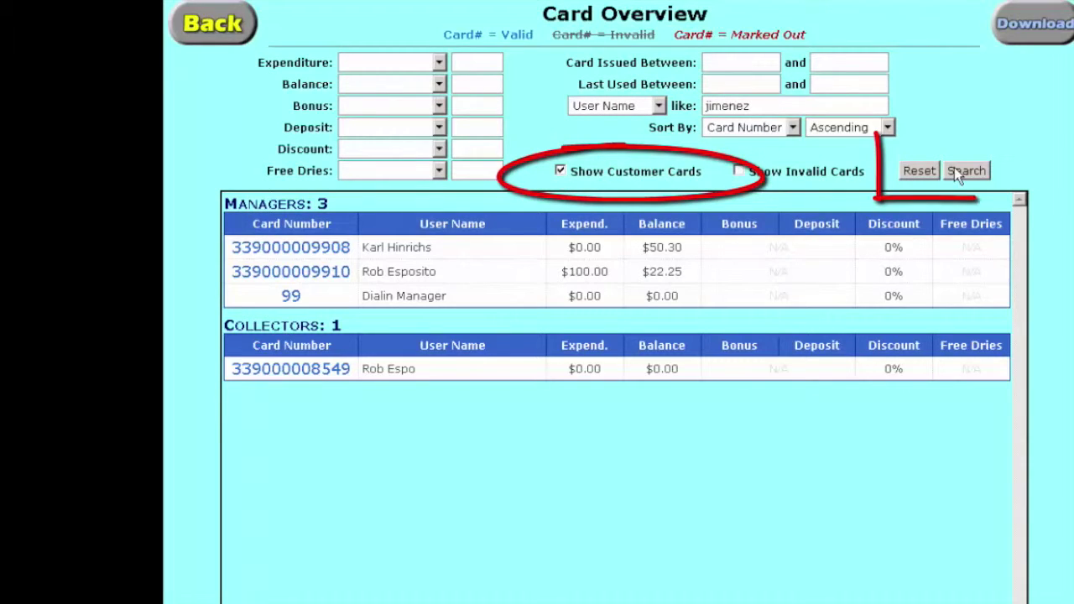
{"action": "left_click", "coordinate": [957, 170]}
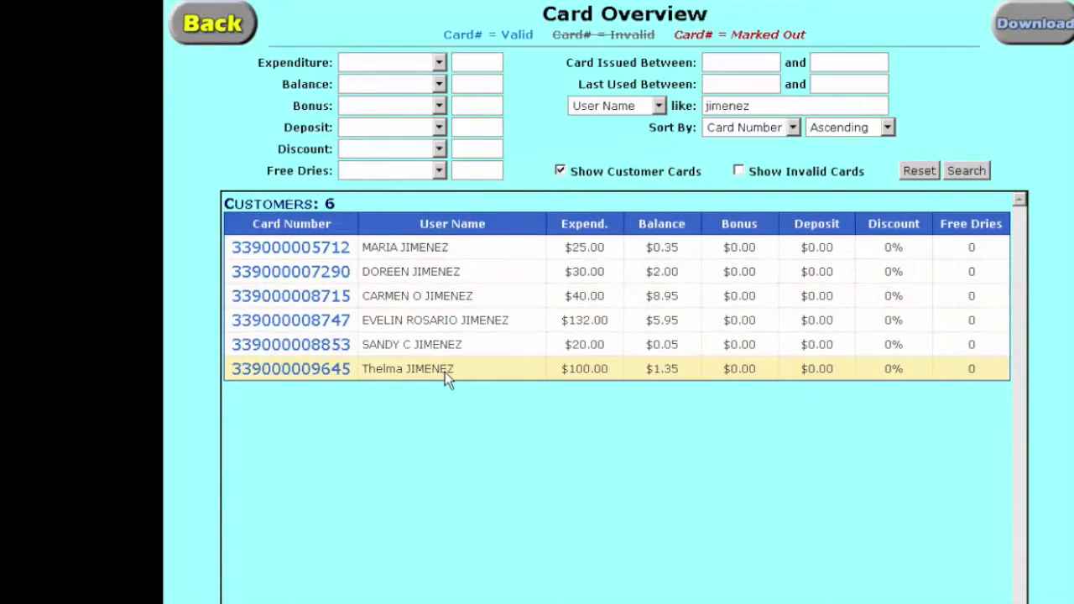
{"action": "left_click", "coordinate": [291, 248]}
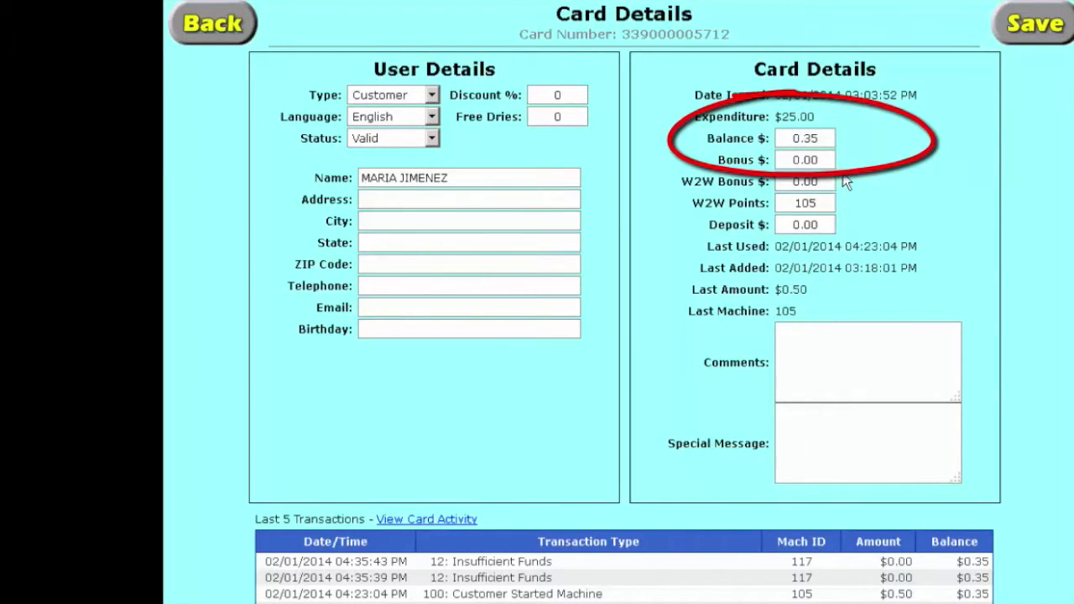
Set the lost card's status to Invalid, comment that it's transferred to the relative's card, and save
{"action": "left_click", "coordinate": [430, 138]}
{"action": "left_click", "coordinate": [427, 168]}
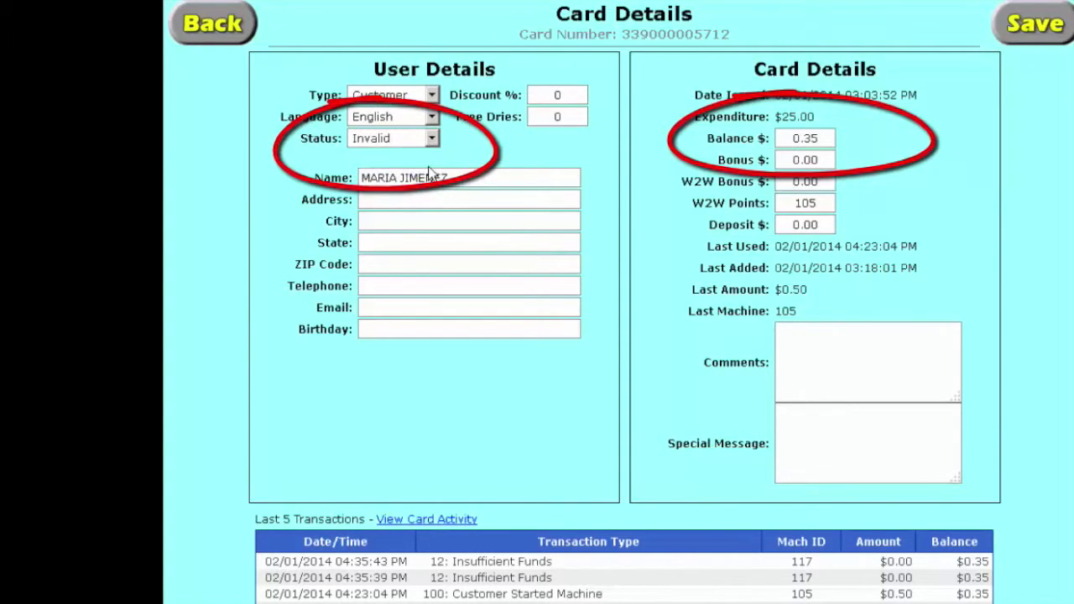
{"action": "left_click", "coordinate": [821, 336]}
{"action": "type", "text": "t"}
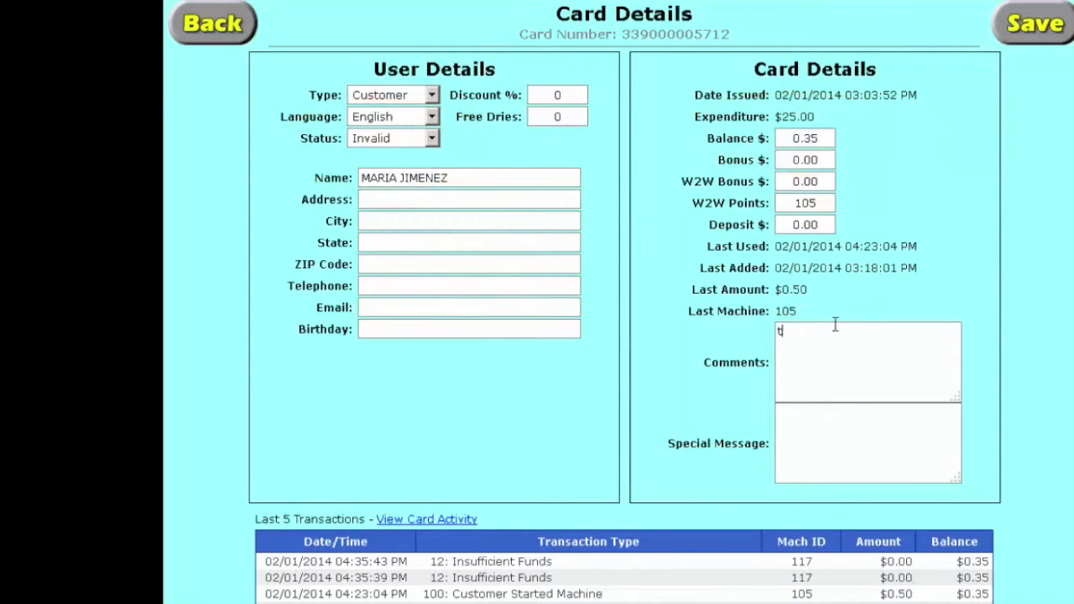
{"action": "type", "text": "ransfer over to Thelmas card"}
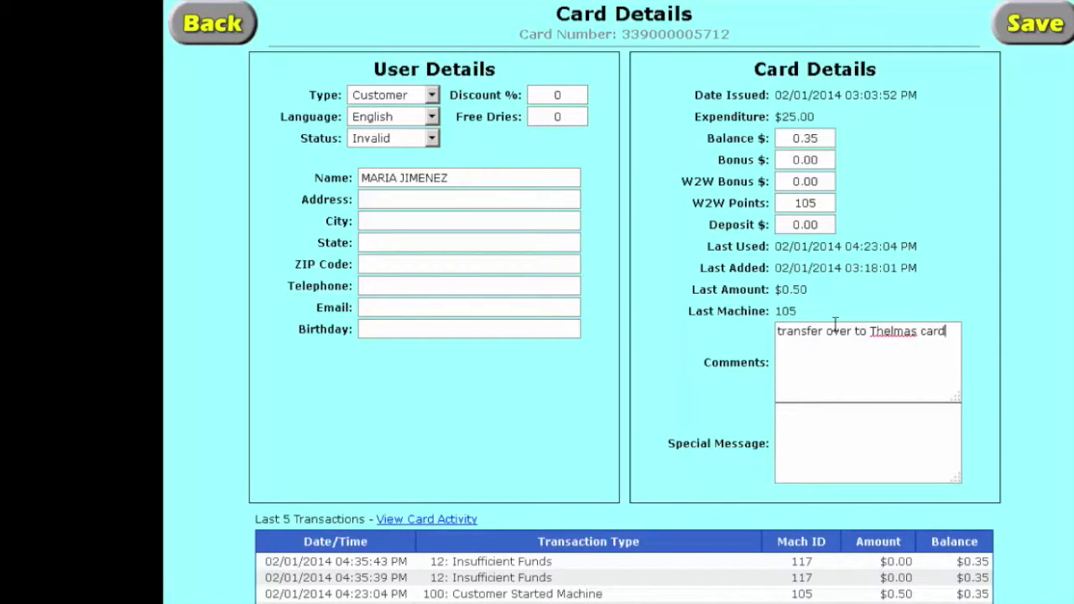
{"action": "type", "text": " -5712"}
{"action": "left_click", "coordinate": [912, 332]}
{"action": "type", "text": "'"}
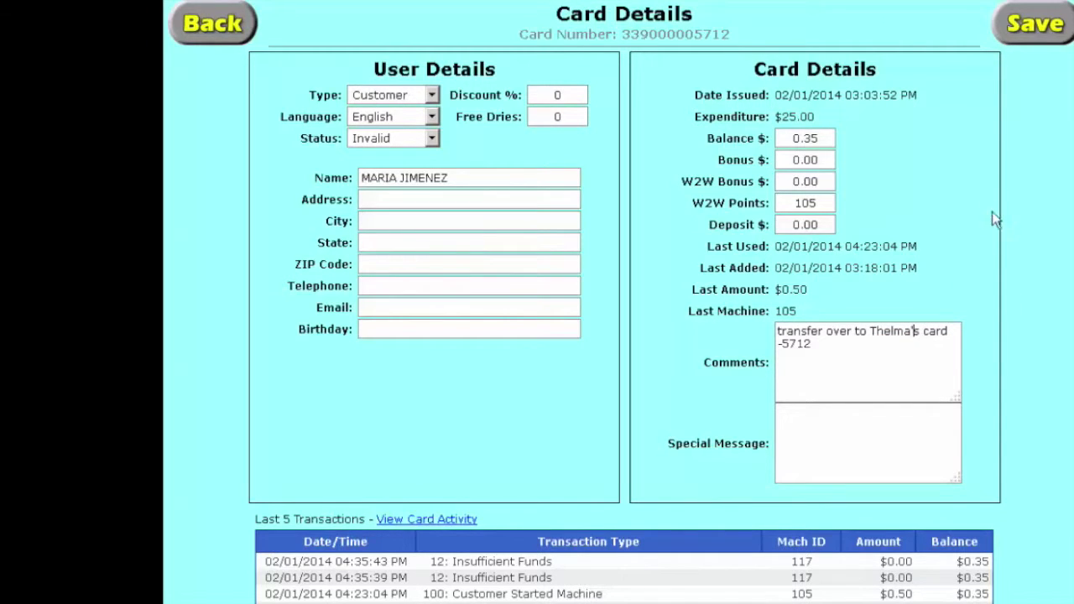
{"action": "left_click", "coordinate": [1033, 33]}
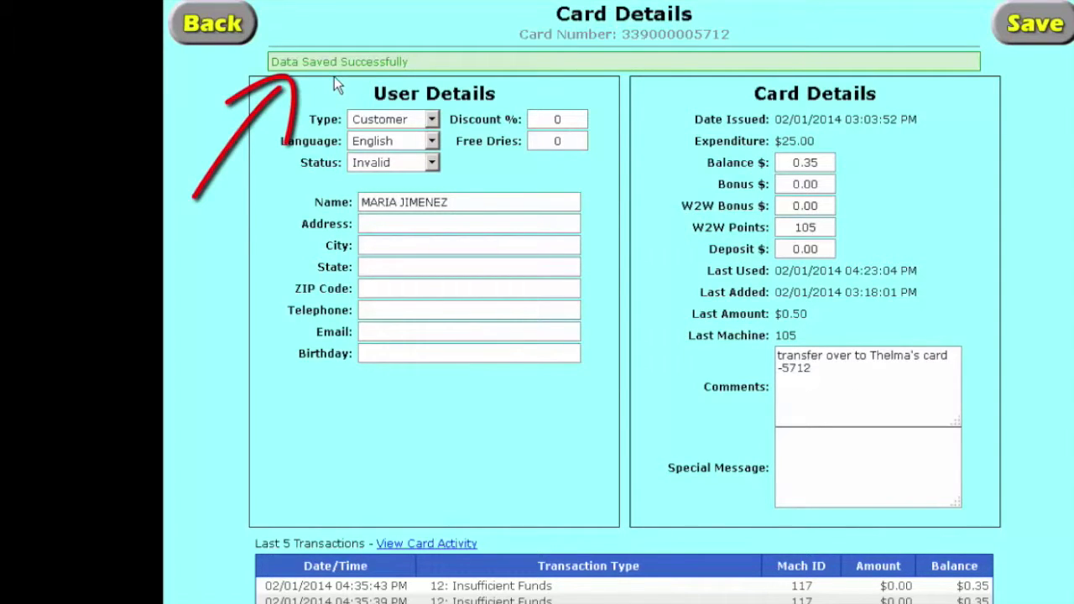
Change the relative's card balance to 1.70, save, and start a comment noting the 0.35 transfer
{"action": "left_click", "coordinate": [214, 26]}
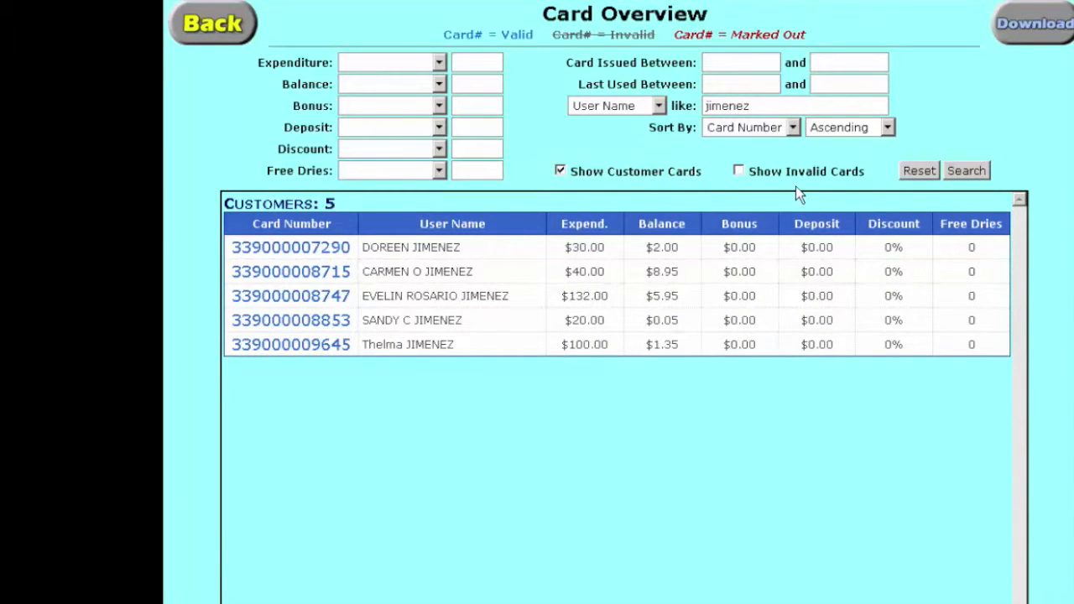
{"action": "left_click", "coordinate": [308, 346]}
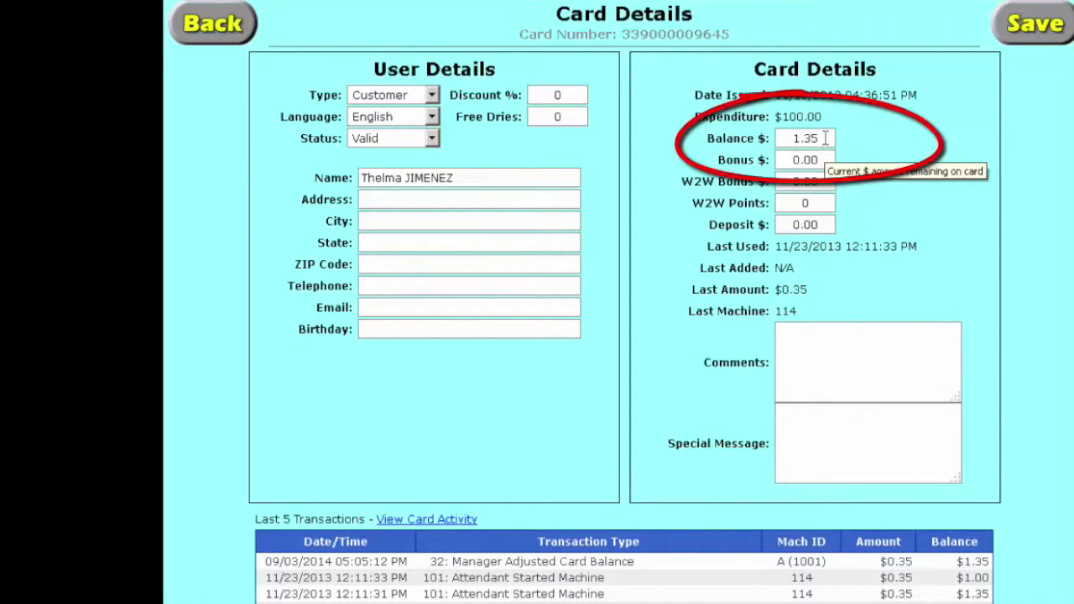
{"action": "left_click_drag", "start_coordinate": [825, 139], "coordinate": [757, 141]}
{"action": "type", "text": "1"}
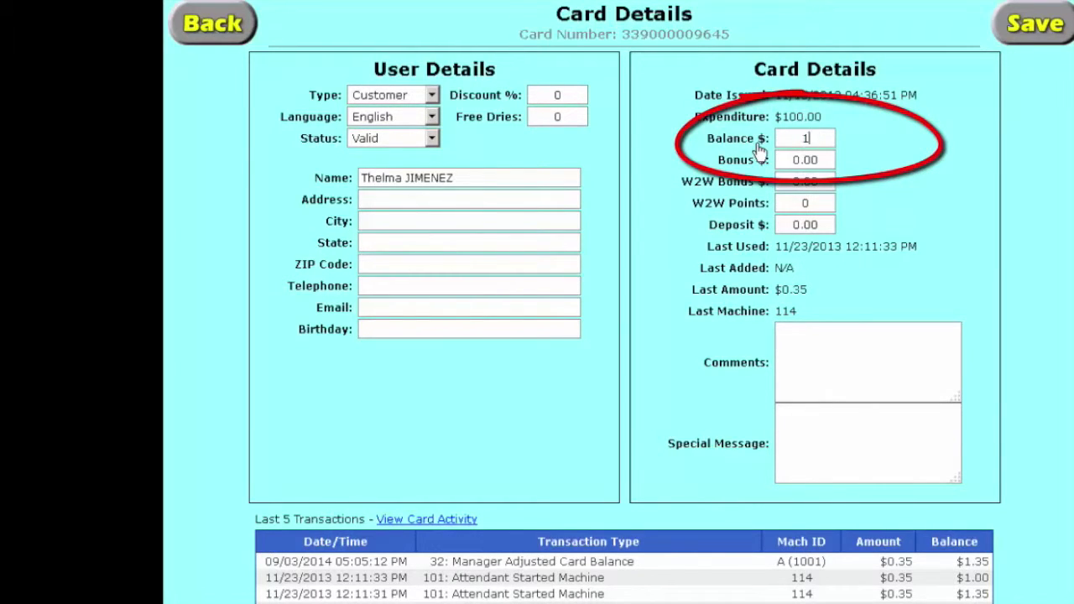
{"action": "type", "text": ".70"}
{"action": "left_click", "coordinate": [1032, 34]}
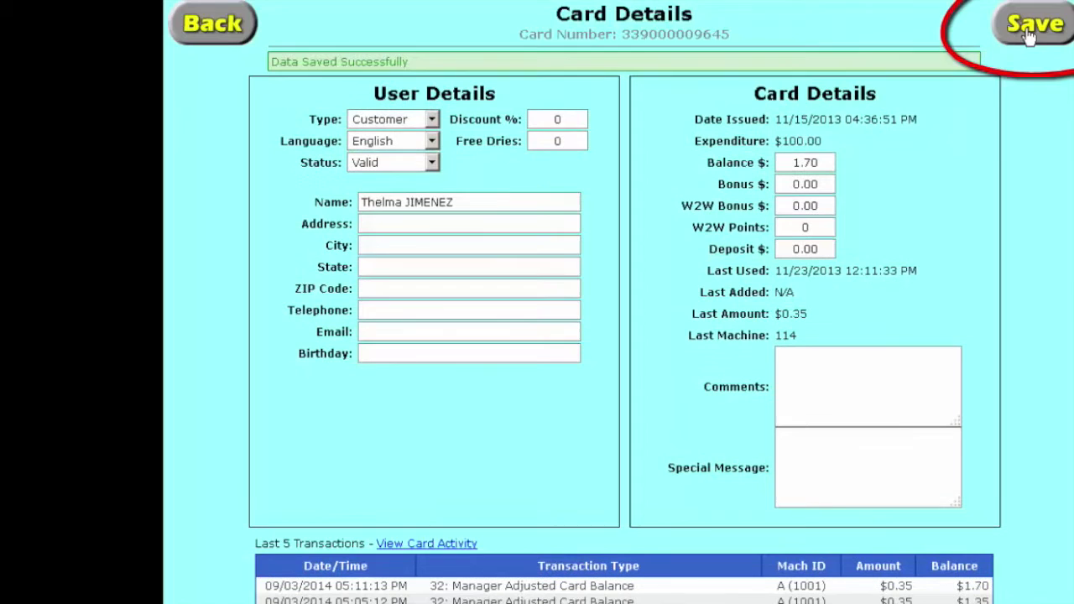
{"action": "left_click", "coordinate": [815, 356]}
{"action": "type", "text": "0.35 tran"}
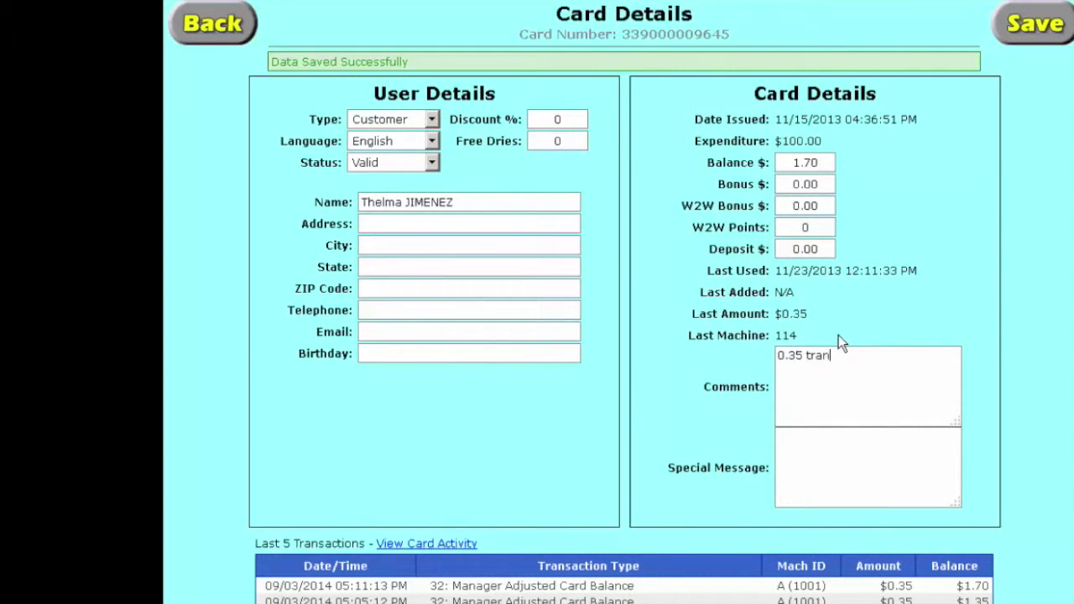
{"action": "type", "text": "sfered from -9645"}
Correct 'transfered' to 'transferred' in the comment and end it with a period
{"action": "right_click", "coordinate": [844, 357]}
{"action": "left_click", "coordinate": [865, 370]}
{"action": "left_click", "coordinate": [941, 357]}
{"action": "type", "text": "."}
Add a special message thanking the relative for the $0.35 added from the lost Laundry card
{"action": "left_click", "coordinate": [824, 441]}
{"action": "type", "text": "The"}
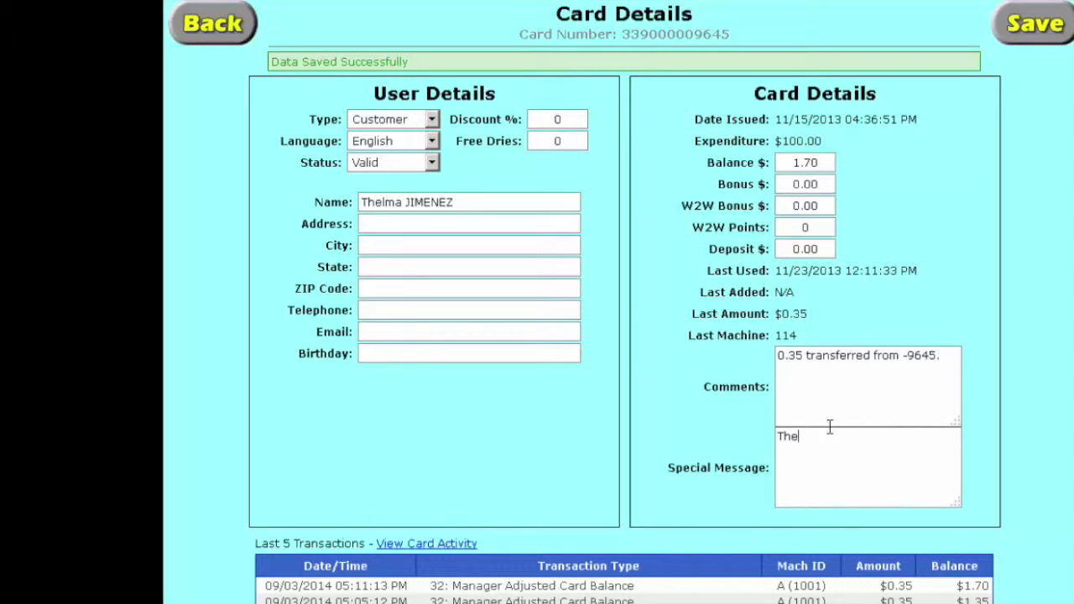
{"action": "type", "text": "lma we have added $0.35"}
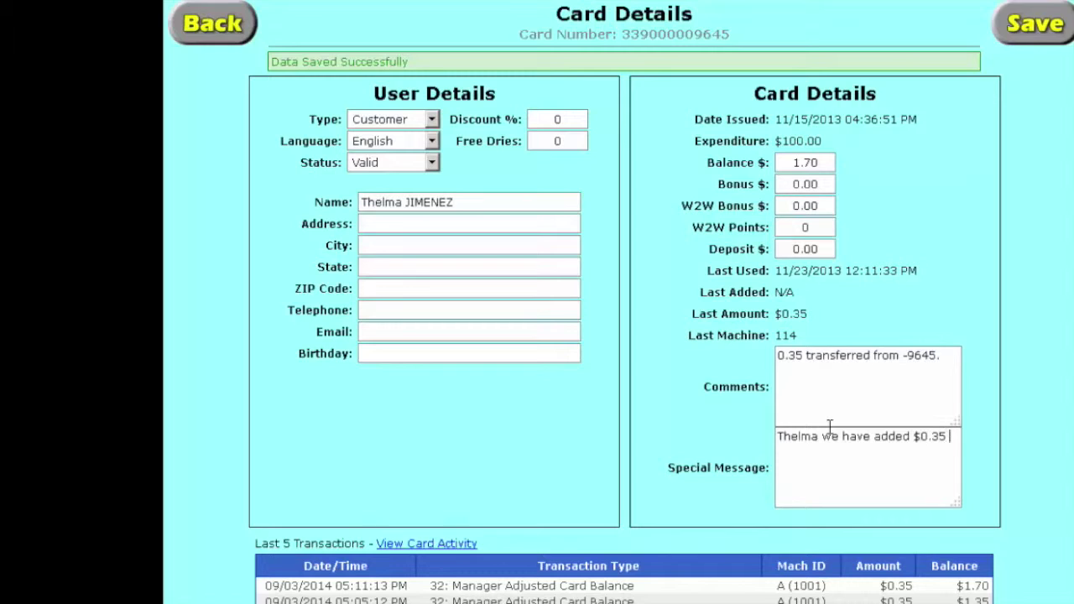
{"action": "type", "text": " from maria's Laundry card. th"}
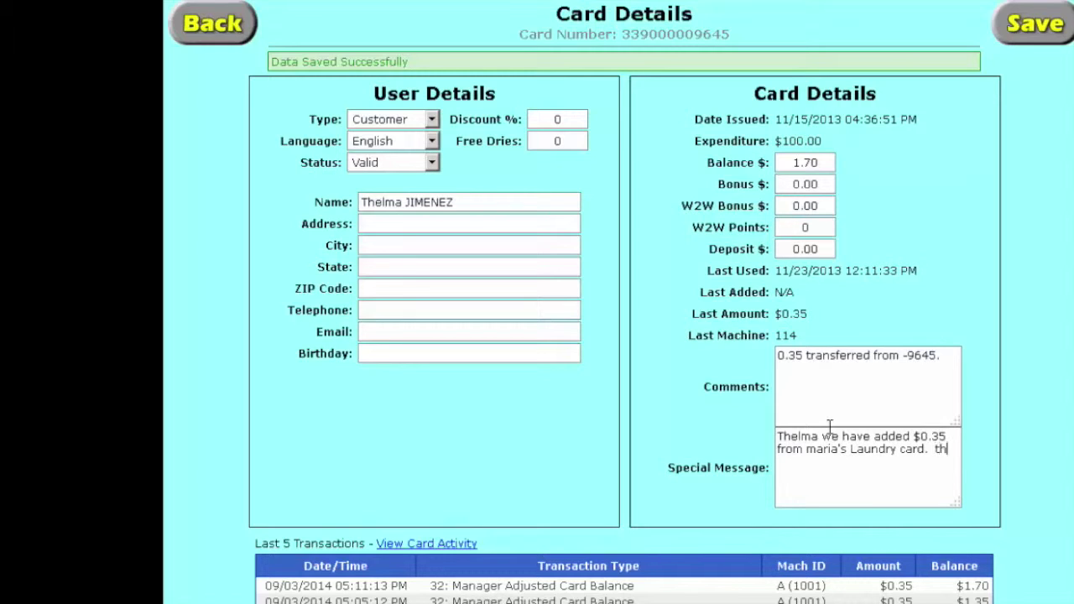
{"action": "type", "text": "ank you."}
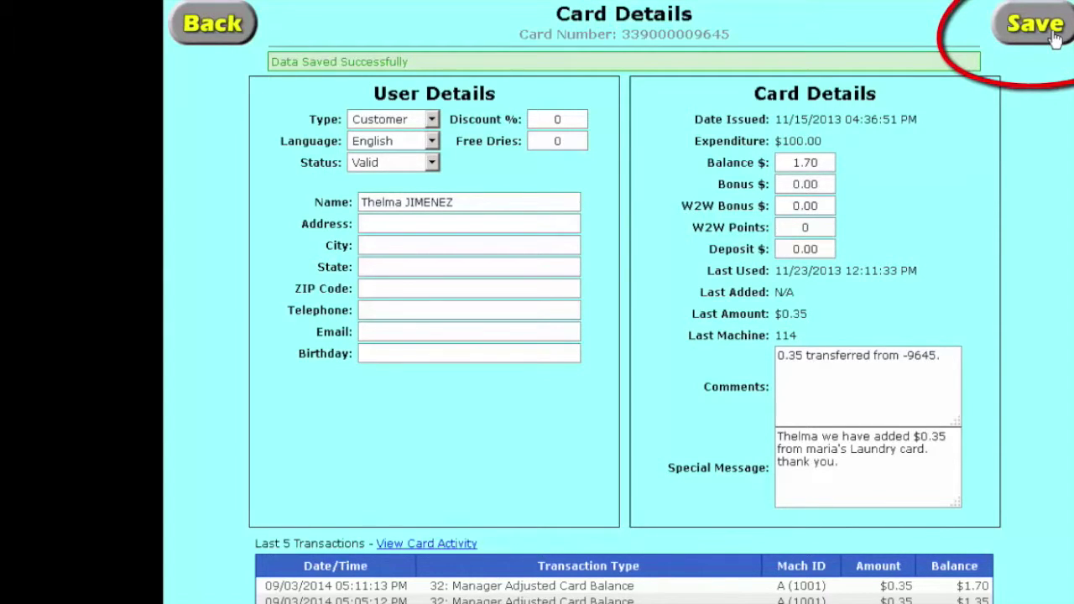
{"action": "left_click", "coordinate": [216, 28]}
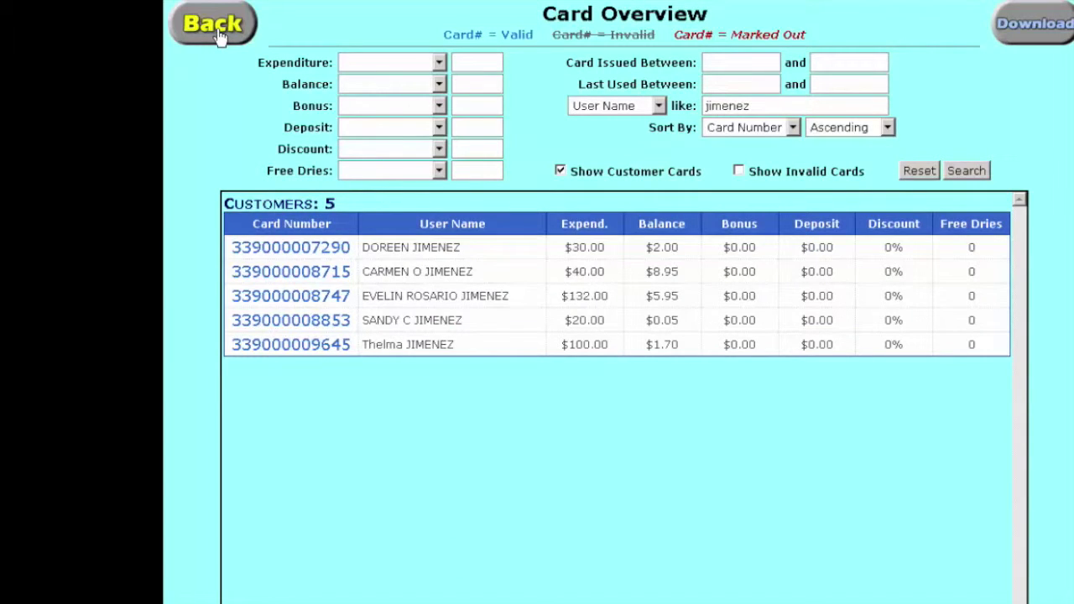
Rerun the card search with invalid cards included so the lost card appears struck through
{"action": "left_click", "coordinate": [738, 173]}
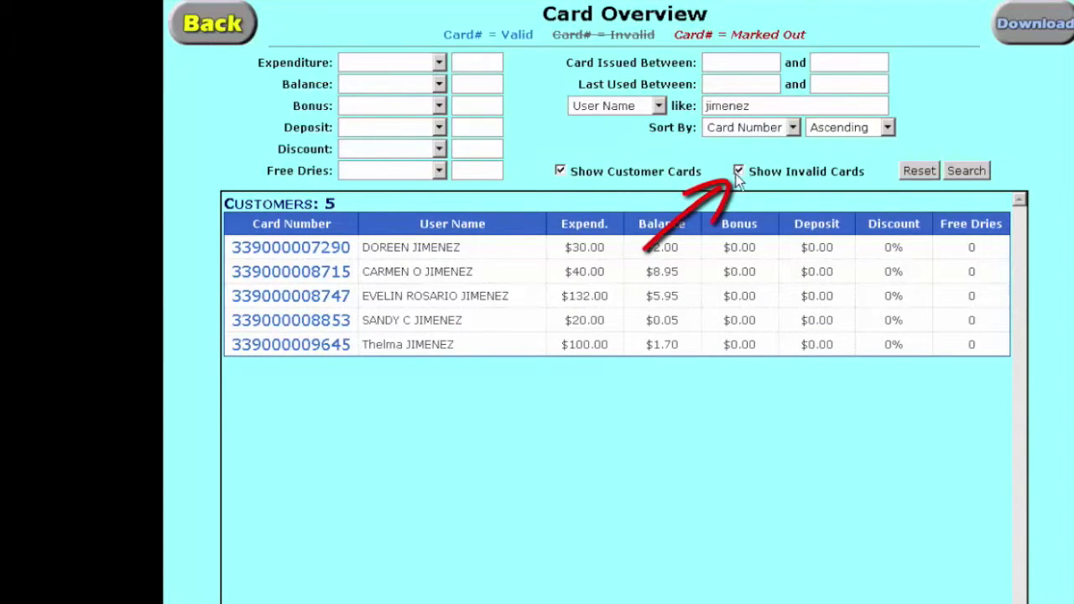
{"action": "left_click", "coordinate": [966, 171]}
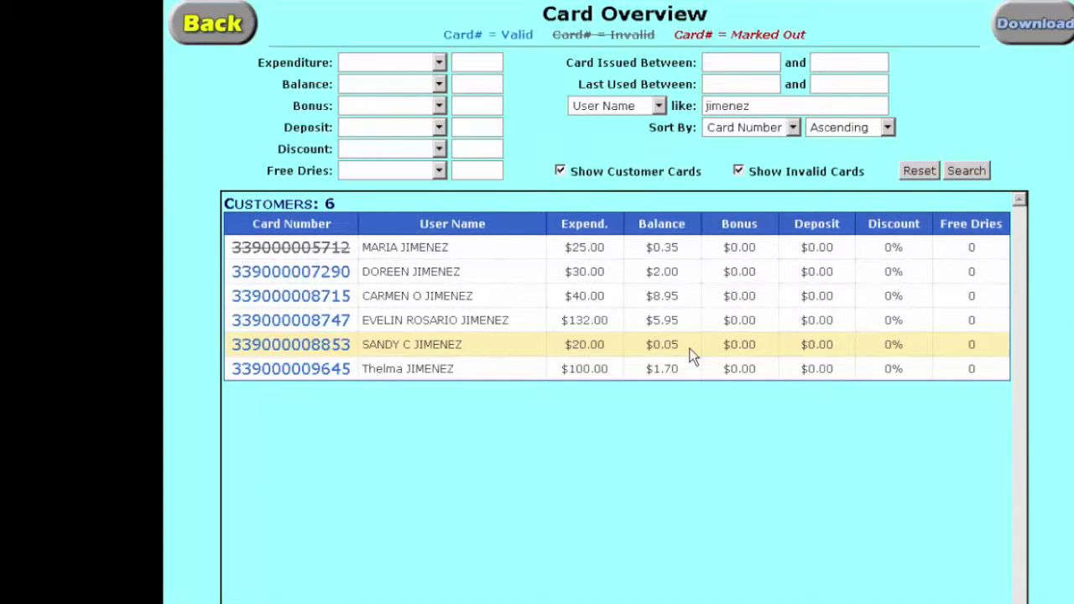
{"action": "left_click_drag", "start_coordinate": [793, 107], "coordinate": [686, 112]}
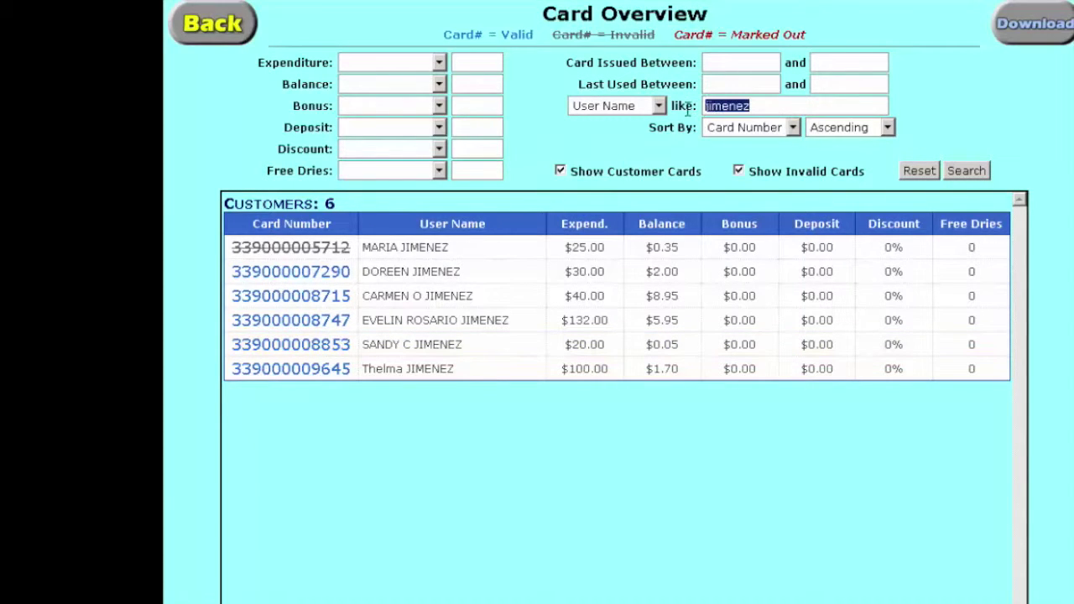
Search by the lost cardholder's first name, then the relative's, confirming the $1.70 balance
{"action": "type", "text": "man"}
{"action": "type", "text": "ia"}
{"action": "key", "text": "Return"}
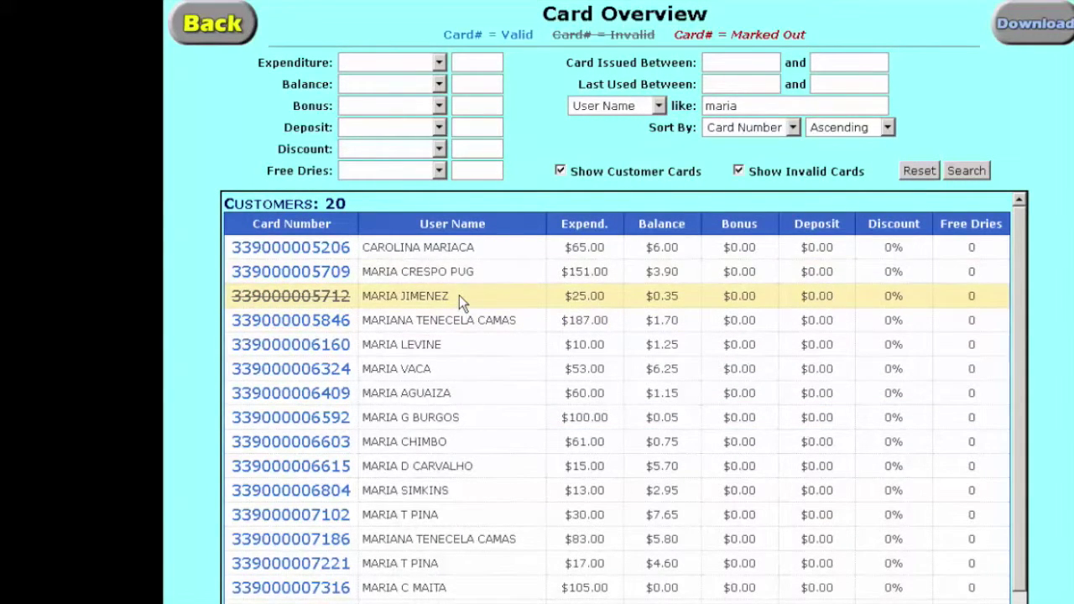
{"action": "left_click_drag", "start_coordinate": [791, 105], "coordinate": [659, 104]}
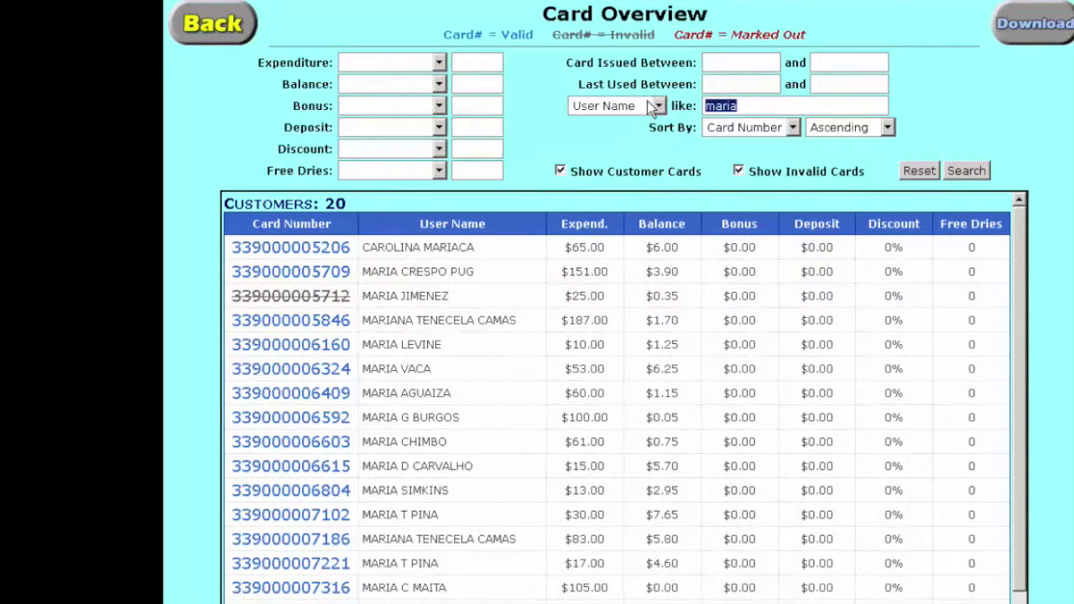
{"action": "type", "text": "thelma"}
{"action": "key", "text": "Return"}
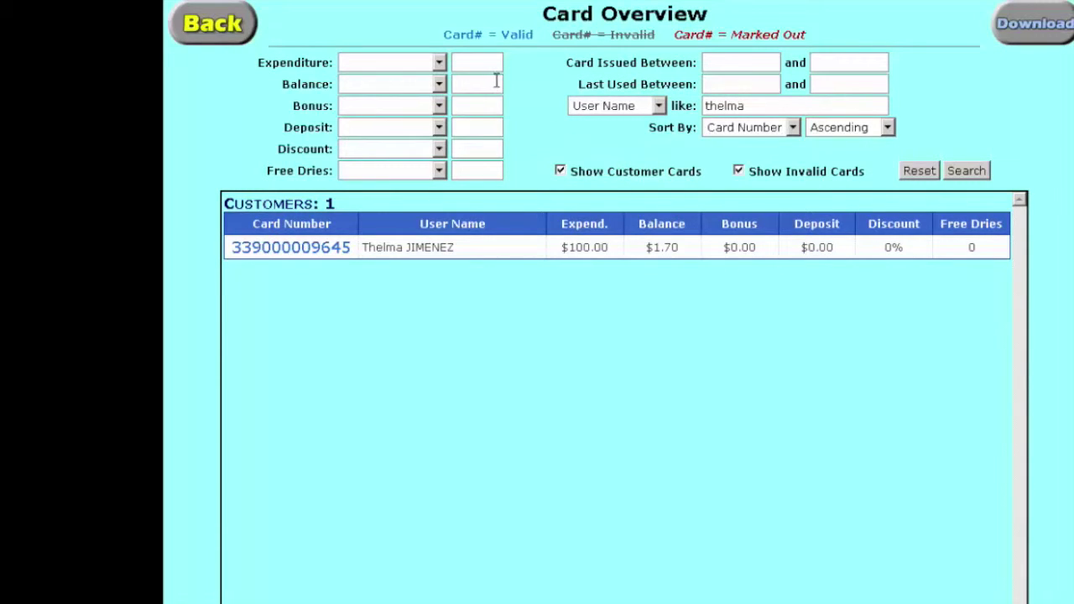
{"action": "left_click", "coordinate": [226, 34]}
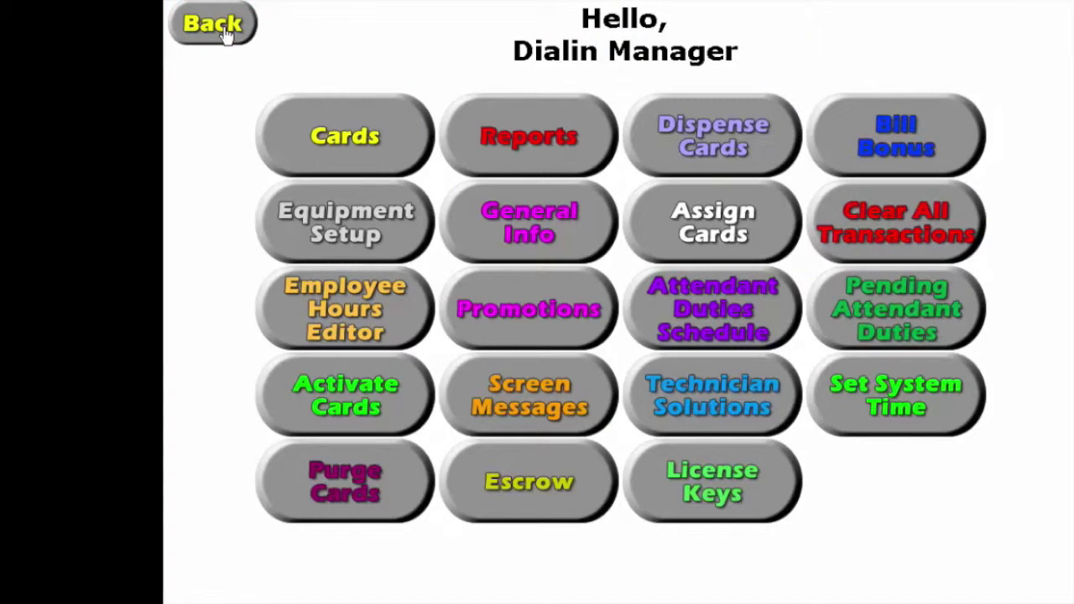